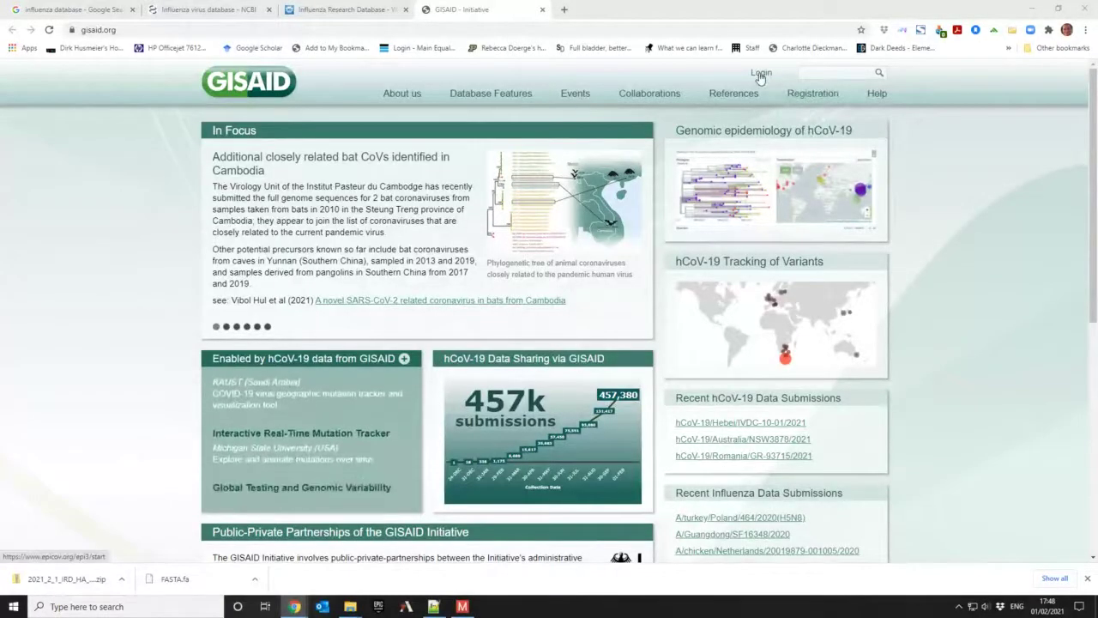
Step: Sign in to the GISAID platform with the saved credentials
click(761, 76)
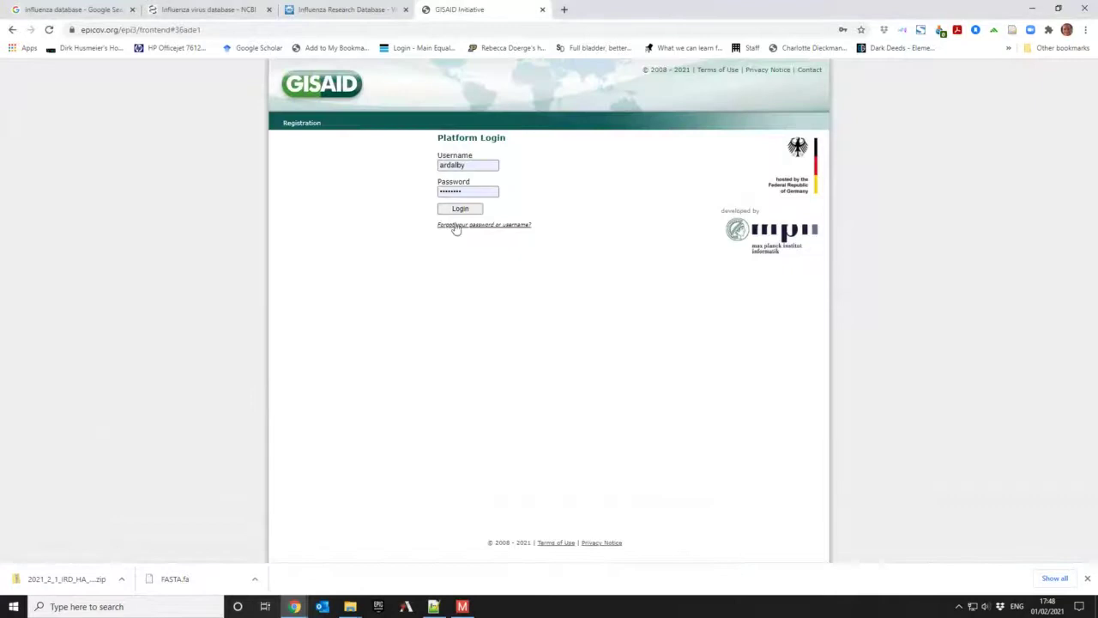
click(460, 210)
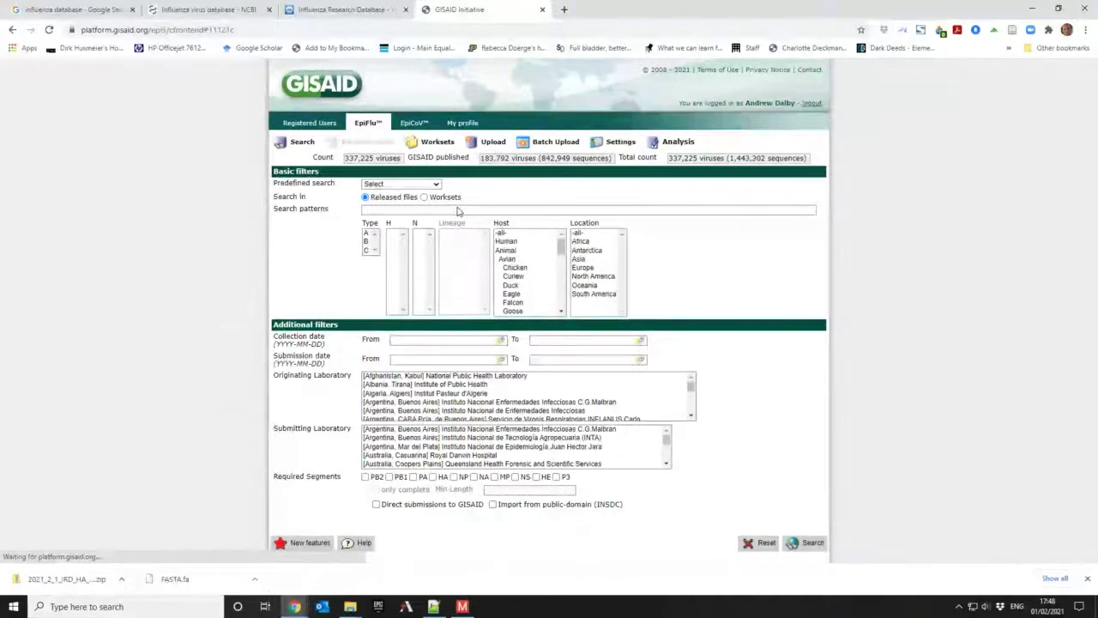
Step: Search type A H5N8 viruses with a required HA segment, returning 1,930 isolates
click(367, 234)
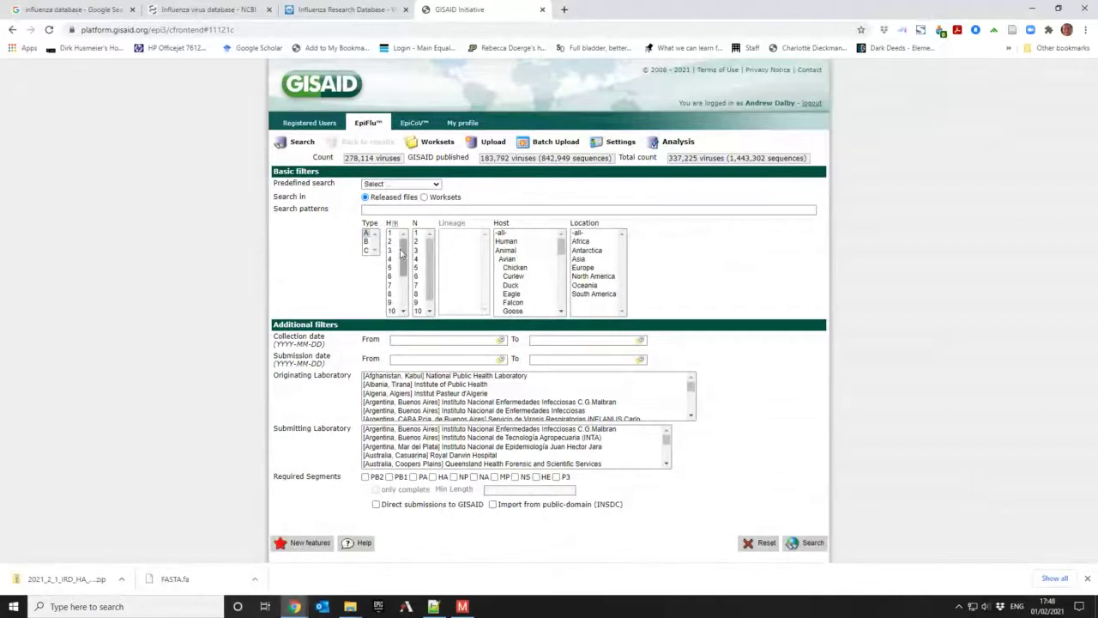
click(402, 251)
click(432, 268)
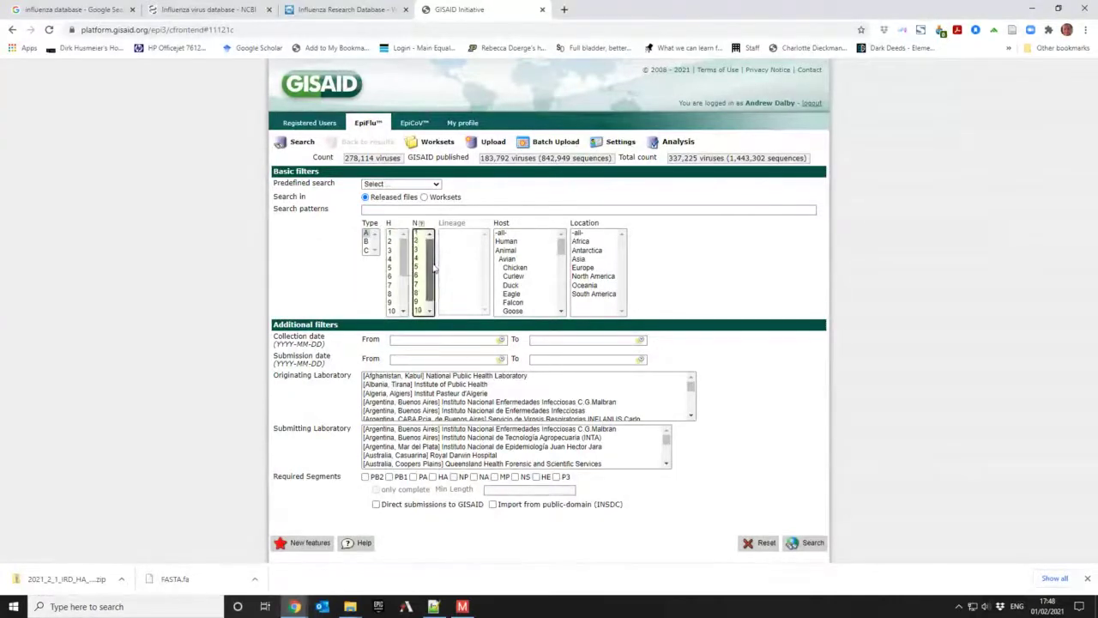
click(392, 234)
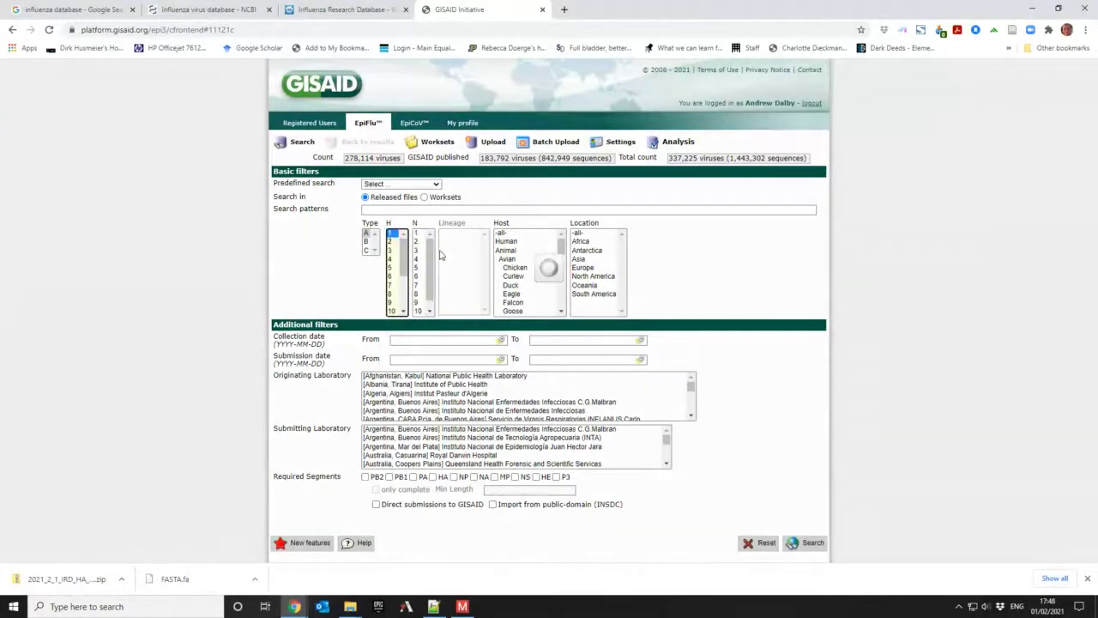
key(Down)
key(Down)
key(Down)
key(Down)
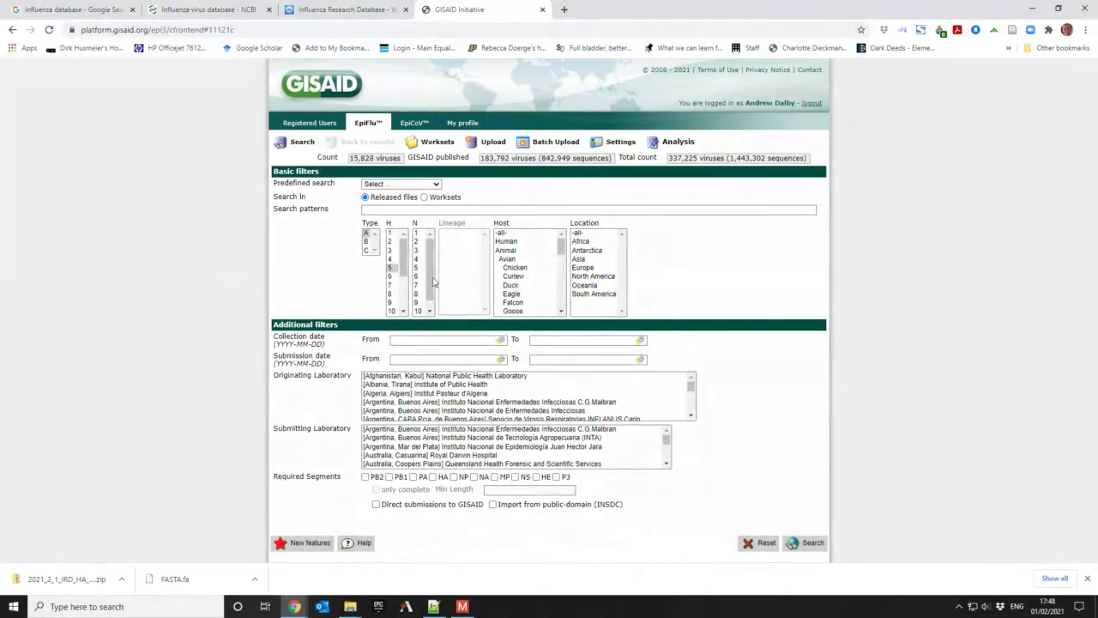
click(421, 293)
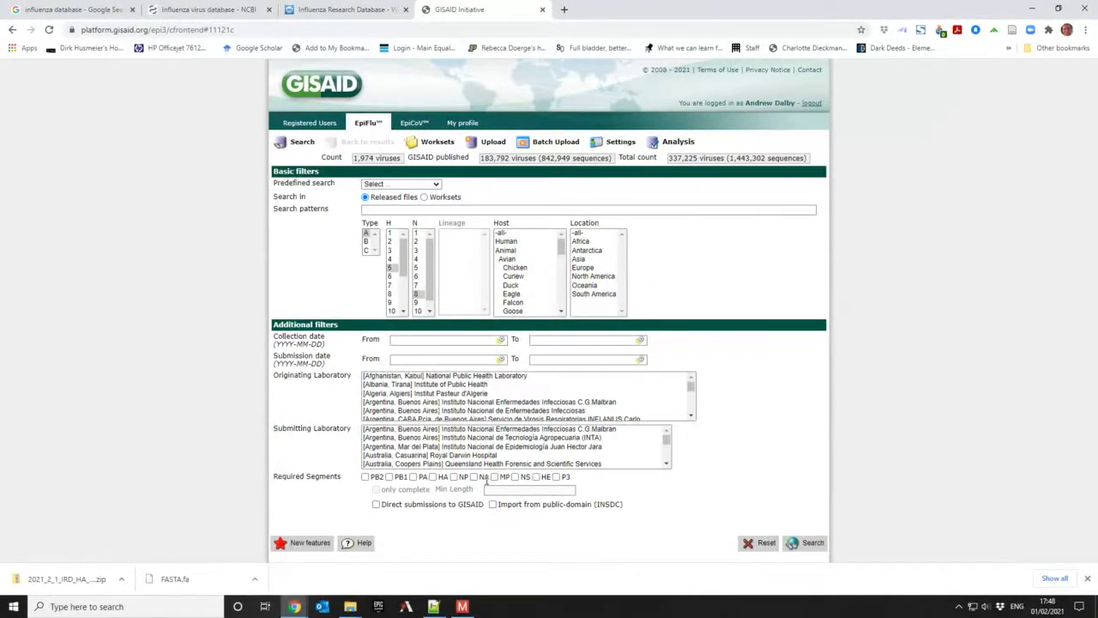
click(432, 476)
click(810, 543)
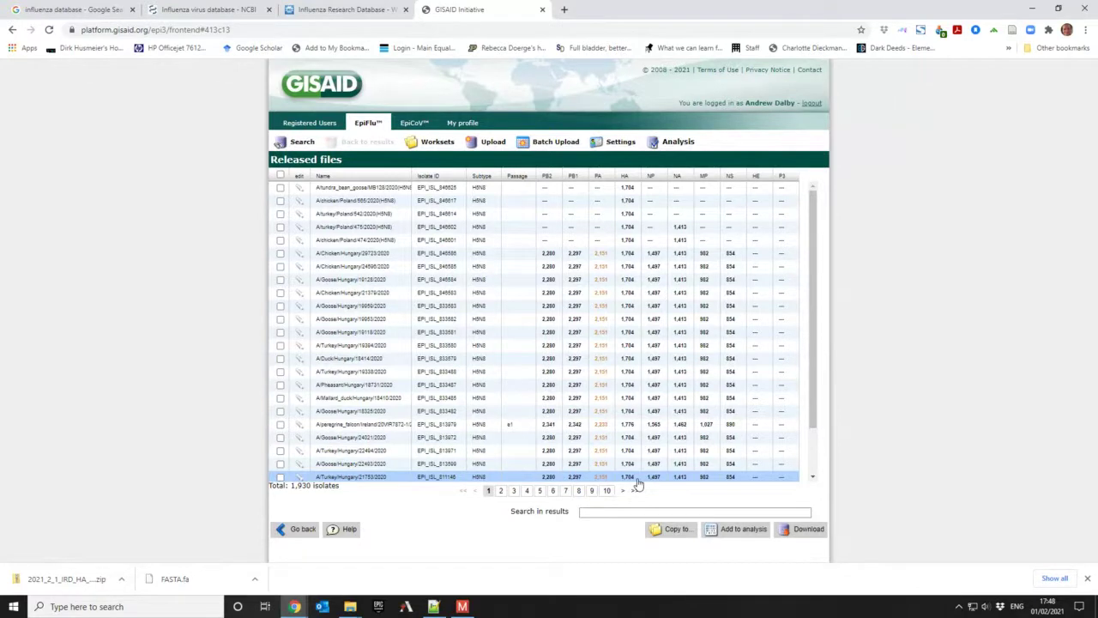
Step: Select all 1,930 H5N8 isolates in the results and bring up the download dialog
click(280, 177)
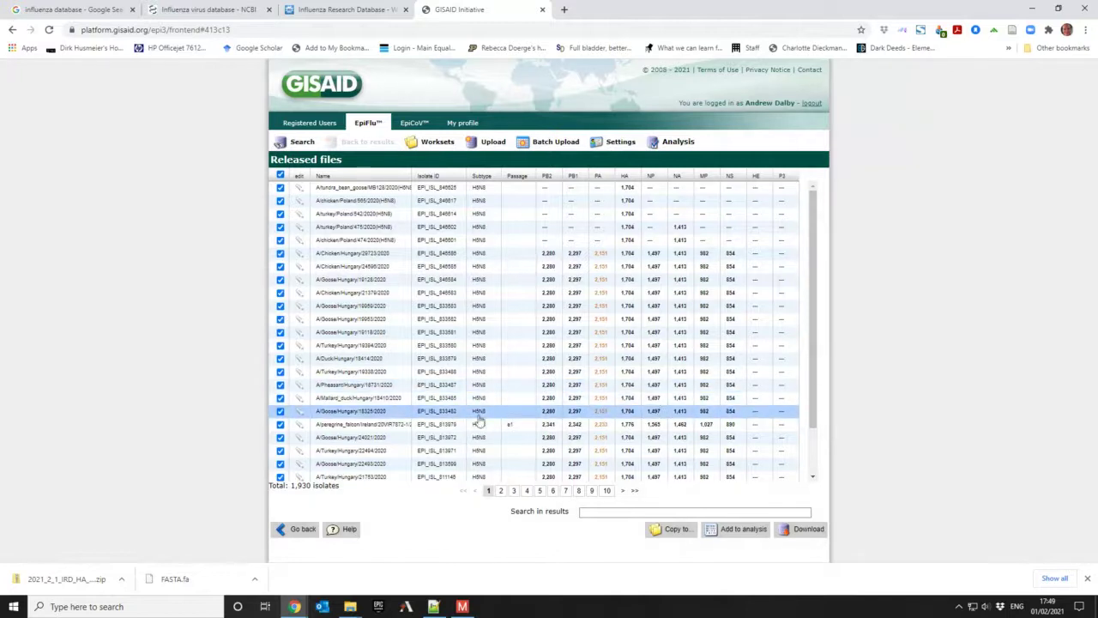
scroll(481, 421, down, 1)
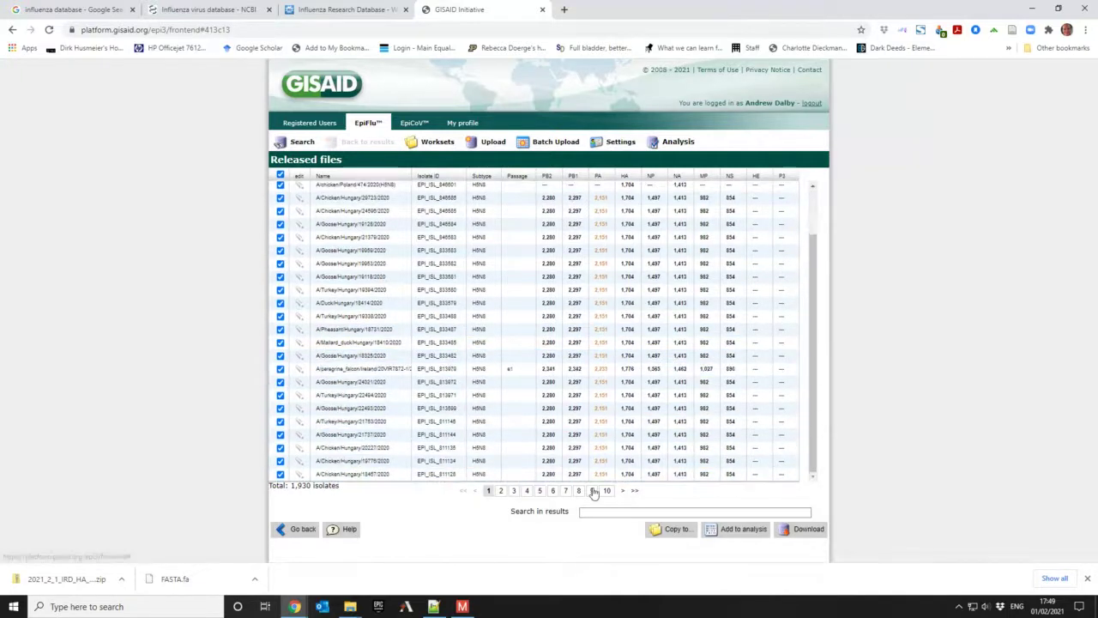
click(591, 490)
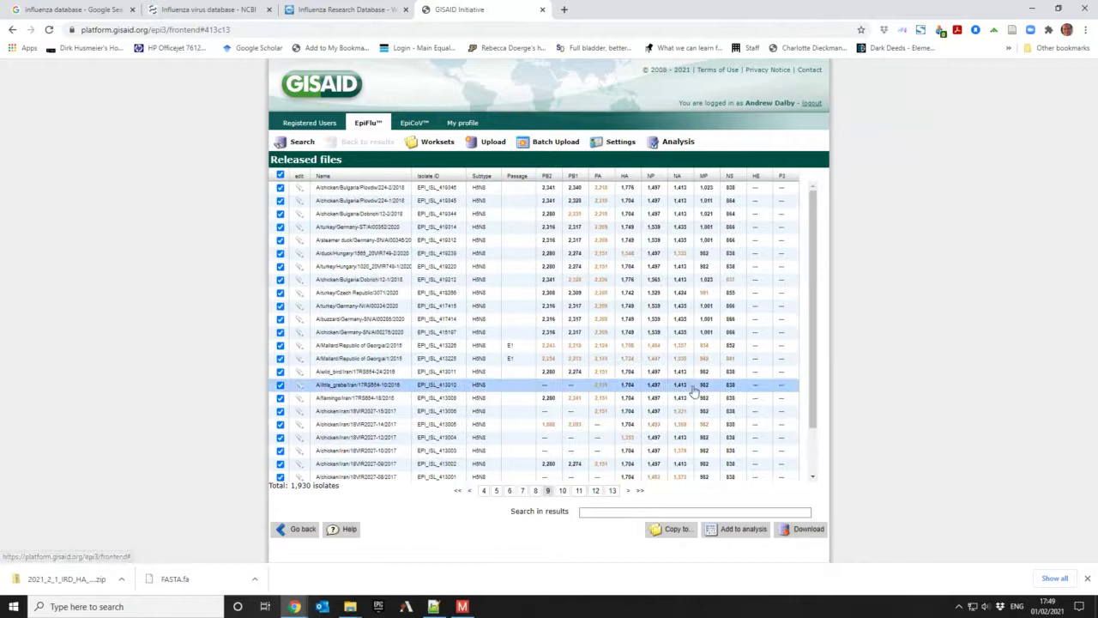
click(806, 529)
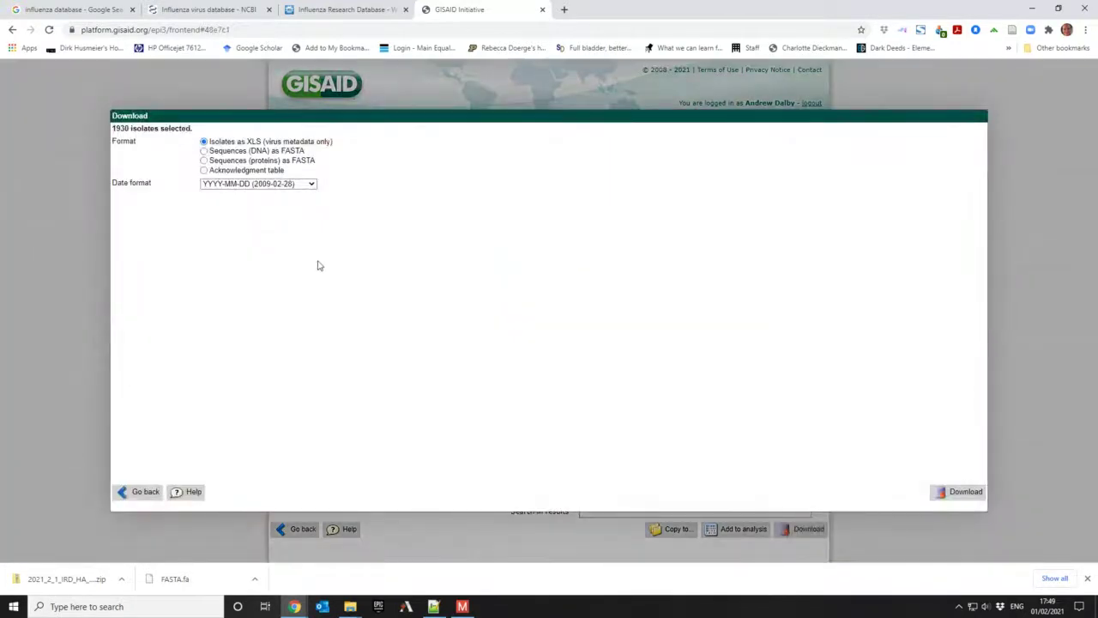
Step: Choose Sequences (proteins) as FASTA and add Lineage to the FASTA header fields
click(203, 161)
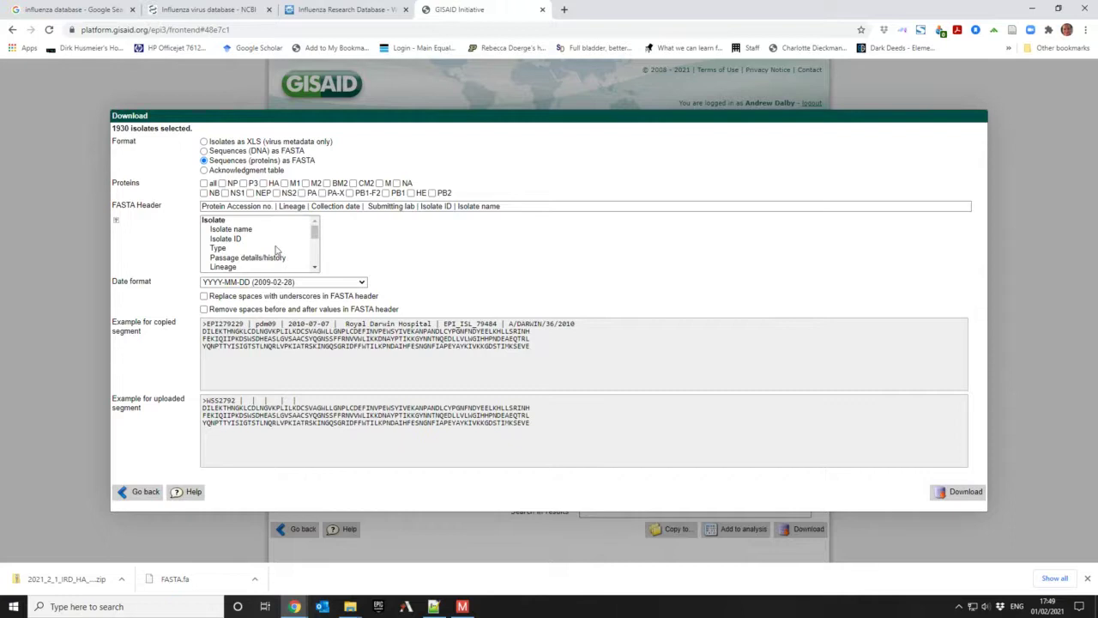
mouse_move(314, 232)
mouse_down()
mouse_move(311, 262)
mouse_move(310, 230)
mouse_up()
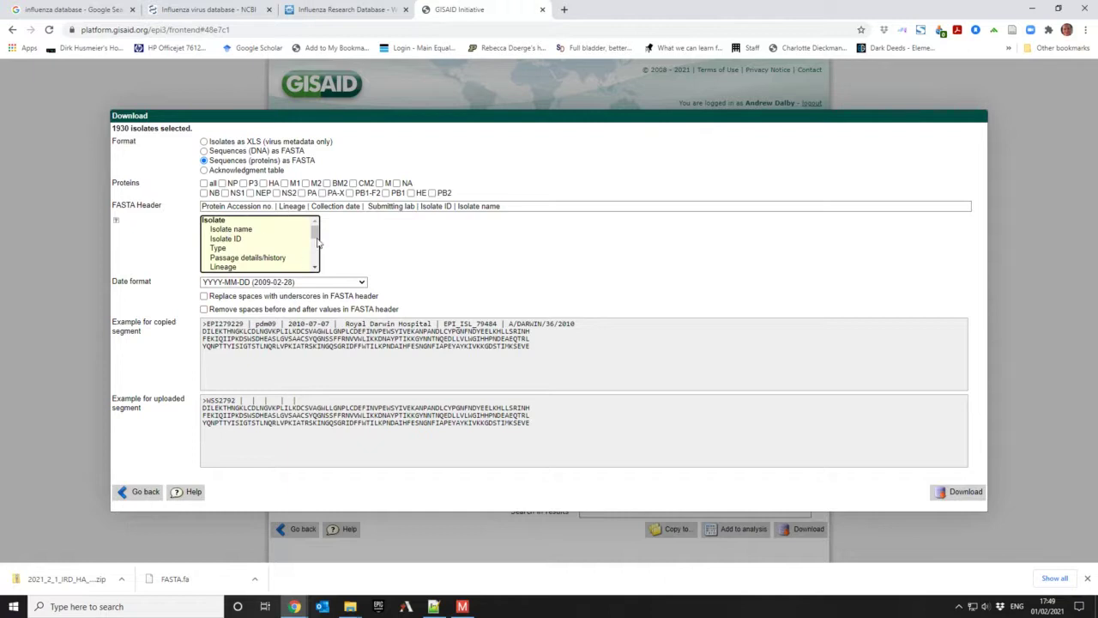
drag(315, 232, 291, 230)
drag(316, 230, 314, 245)
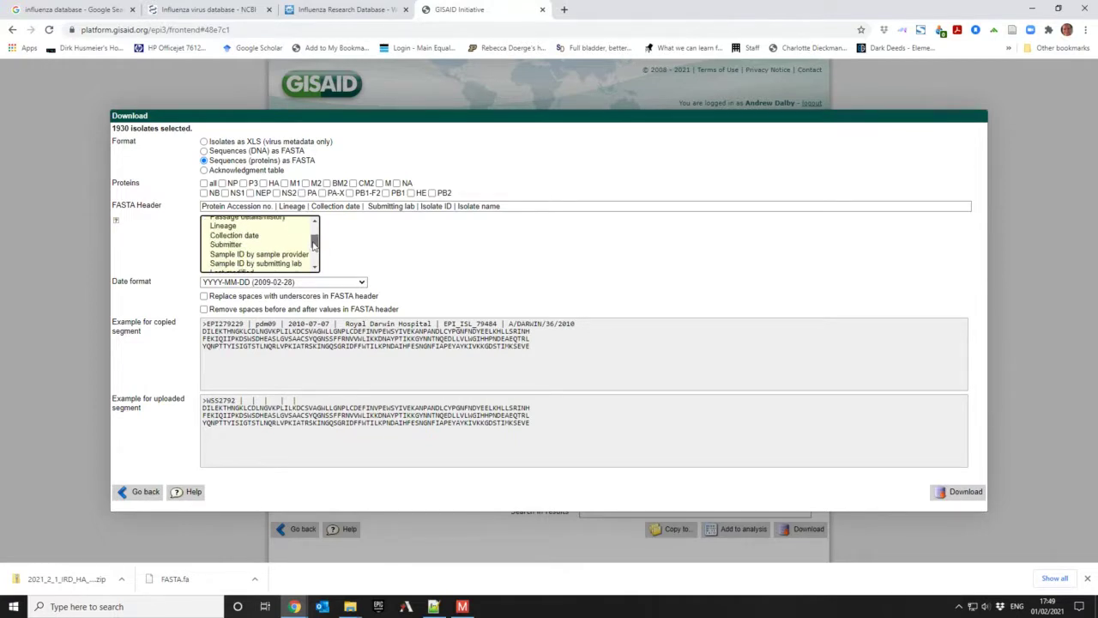
double_click(230, 237)
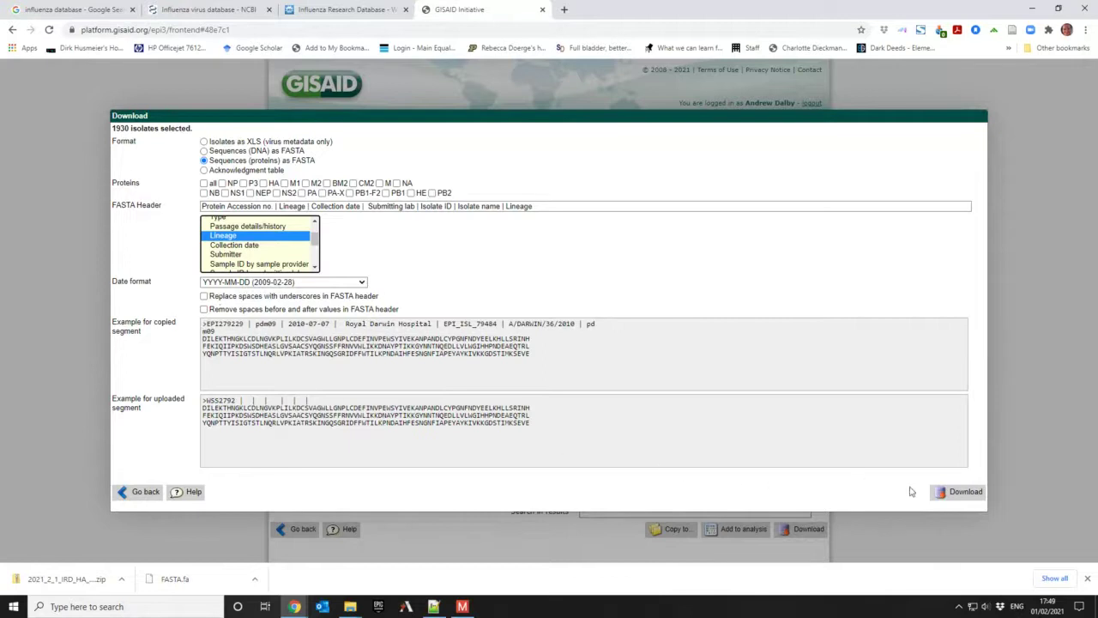
Step: Download HA protein sequences as gisaid_epiflu_sequence.fasta with Lineage removed from the header
click(957, 492)
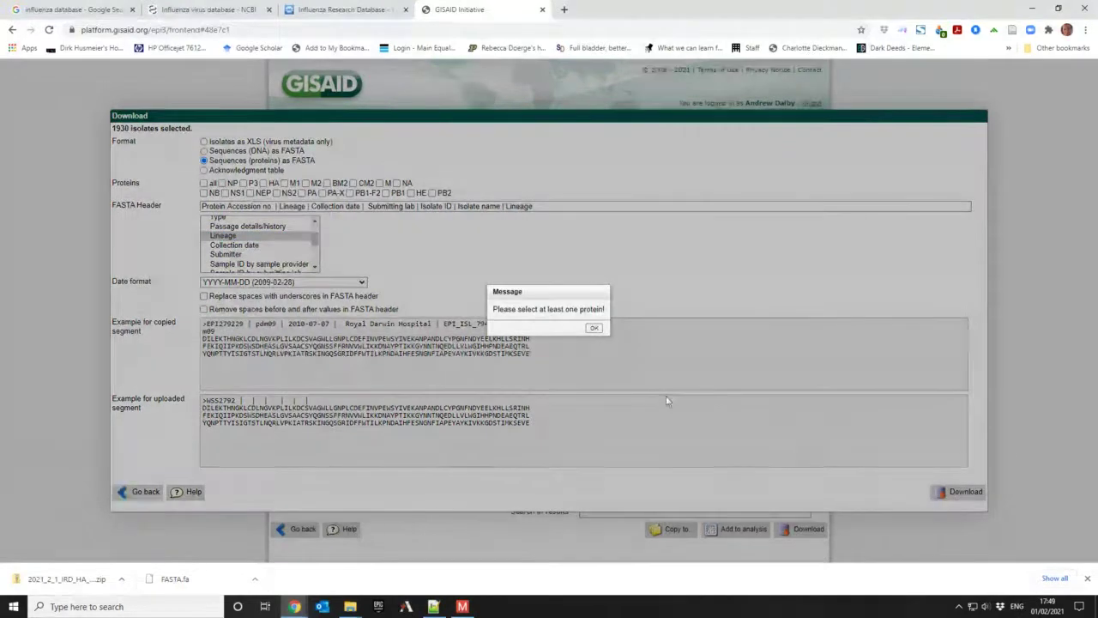
click(593, 328)
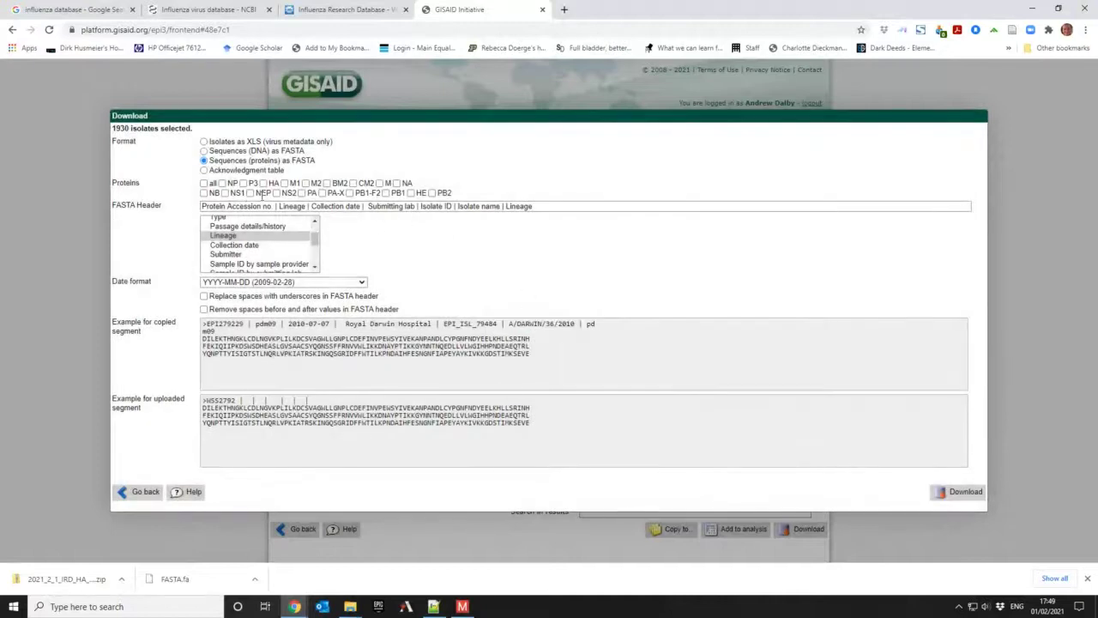
click(549, 207)
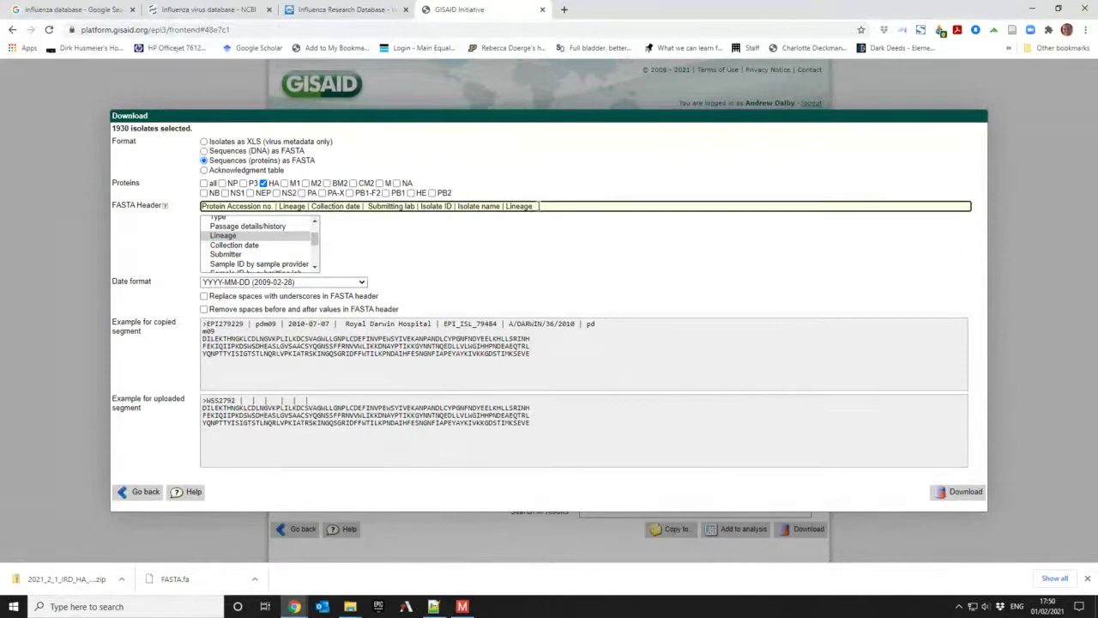
key(BackSpace)
key(BackSpace)
key(BackSpace)
key(BackSpace)
key(BackSpace)
key(BackSpace)
key(BackSpace)
key(BackSpace)
key(BackSpace)
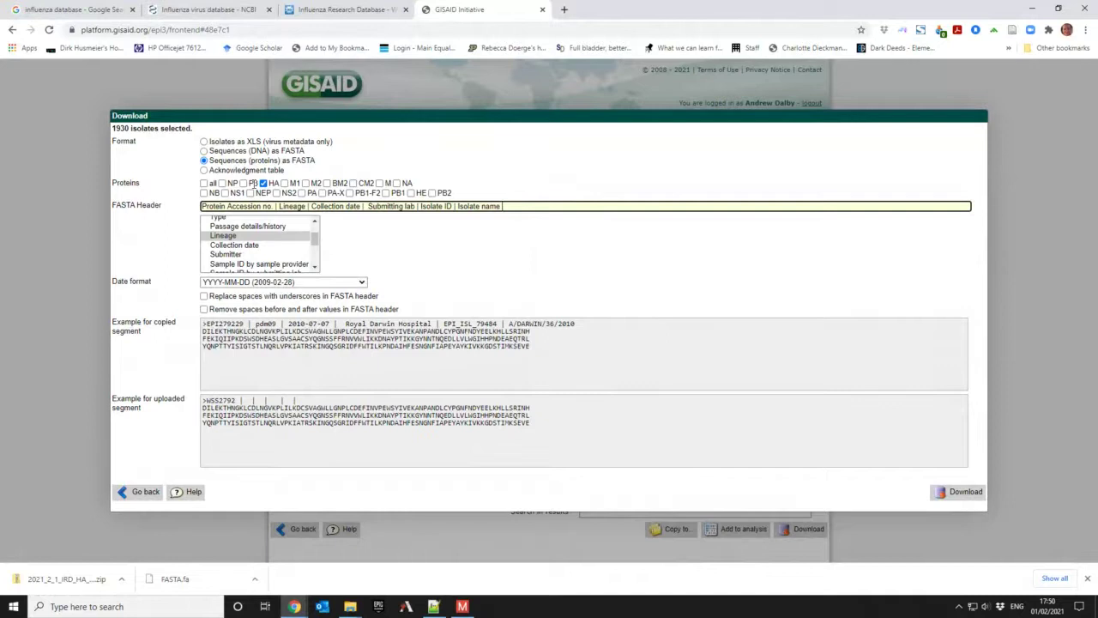
click(965, 494)
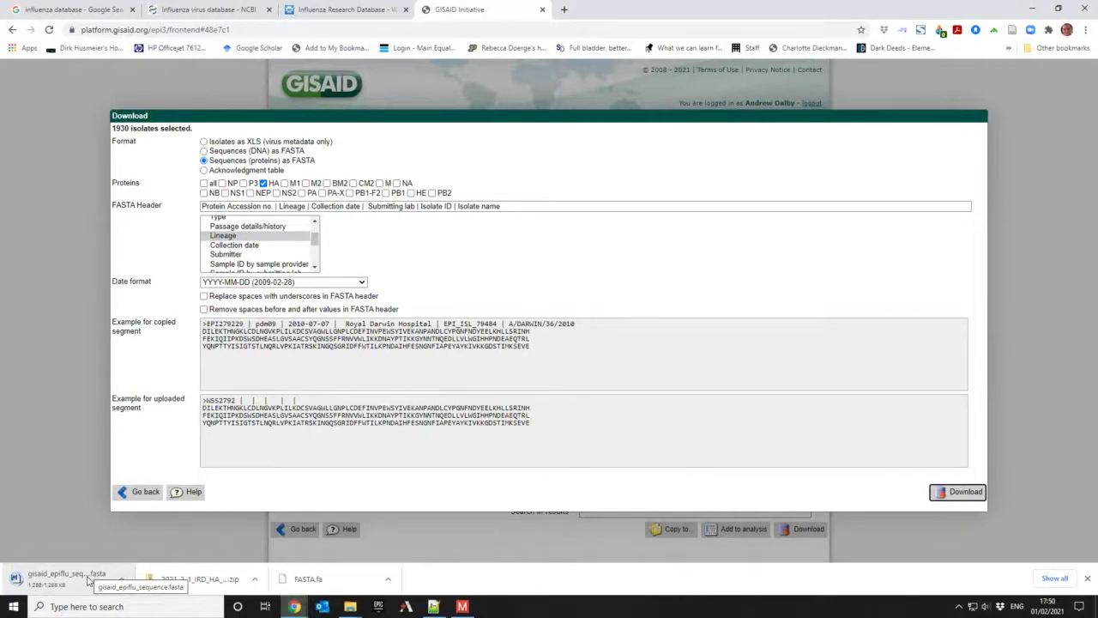
Step: Bring up the Downloads folder and the context menu for gisaid_epiflu_sequence.fasta
right_click(88, 581)
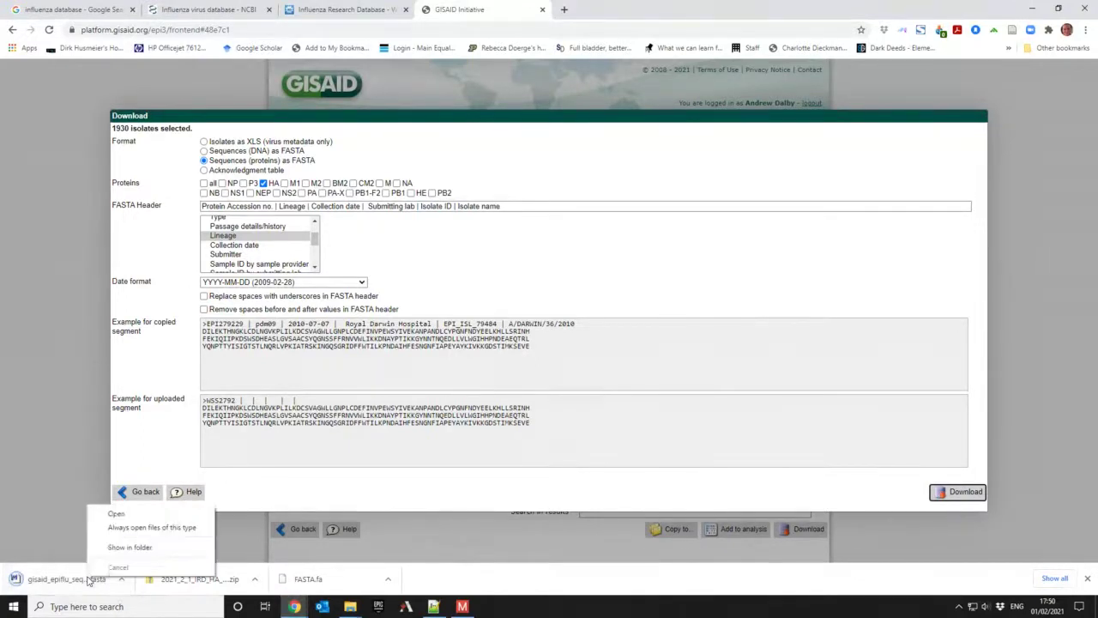
click(116, 515)
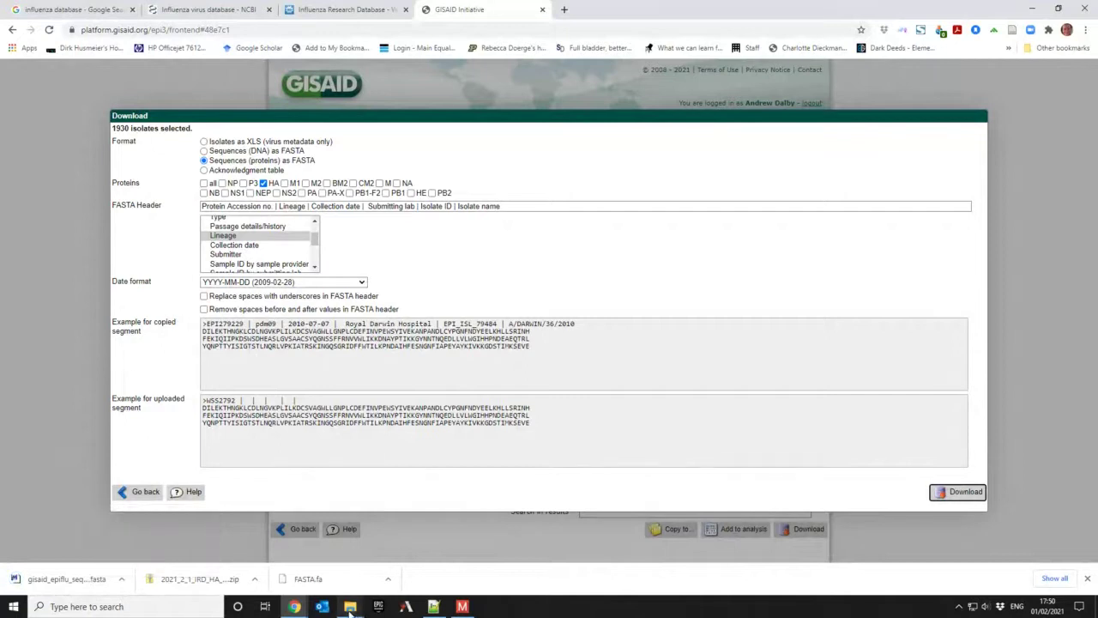
mouse_move(350, 606)
click(344, 582)
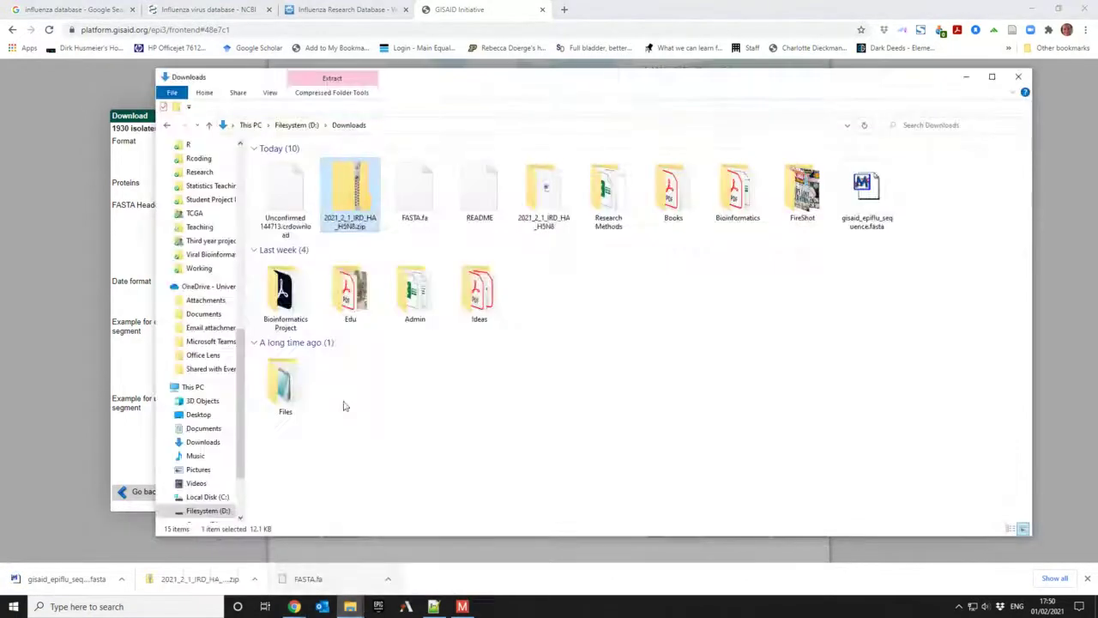
right_click(852, 210)
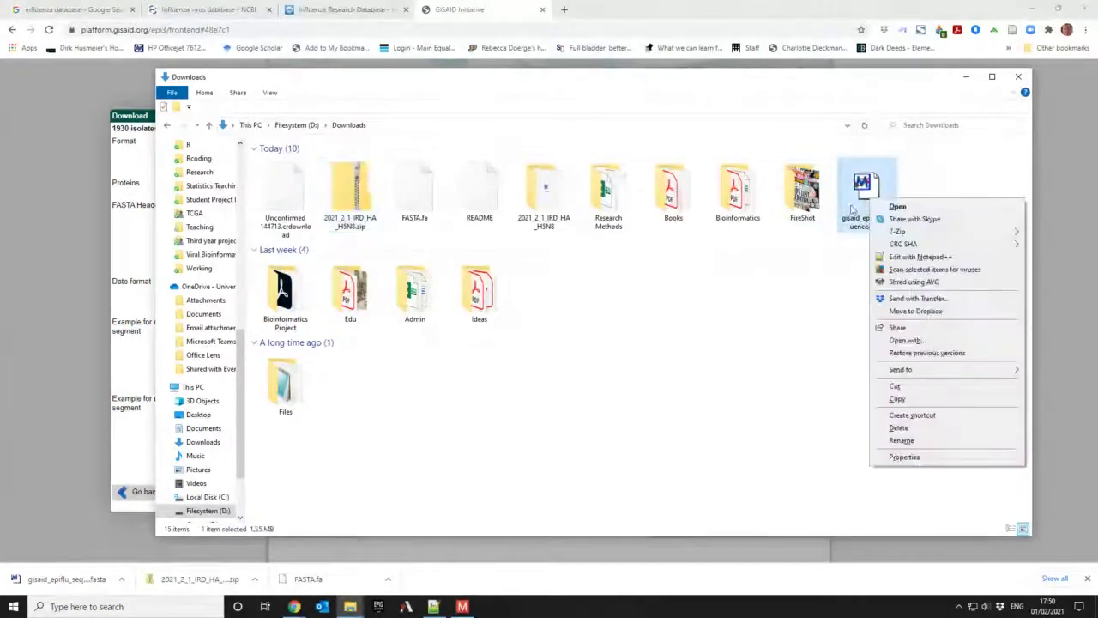
Step: Open gisaid_epiflu_sequence.fasta in Notepad++ with the caret at the end of line 8
click(915, 256)
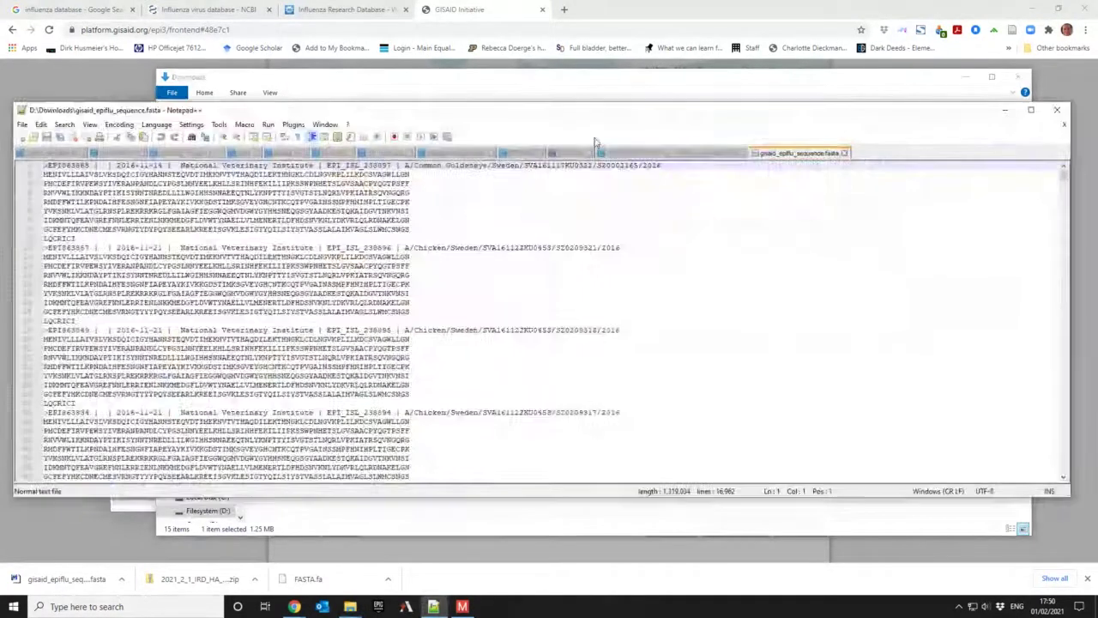
click(517, 225)
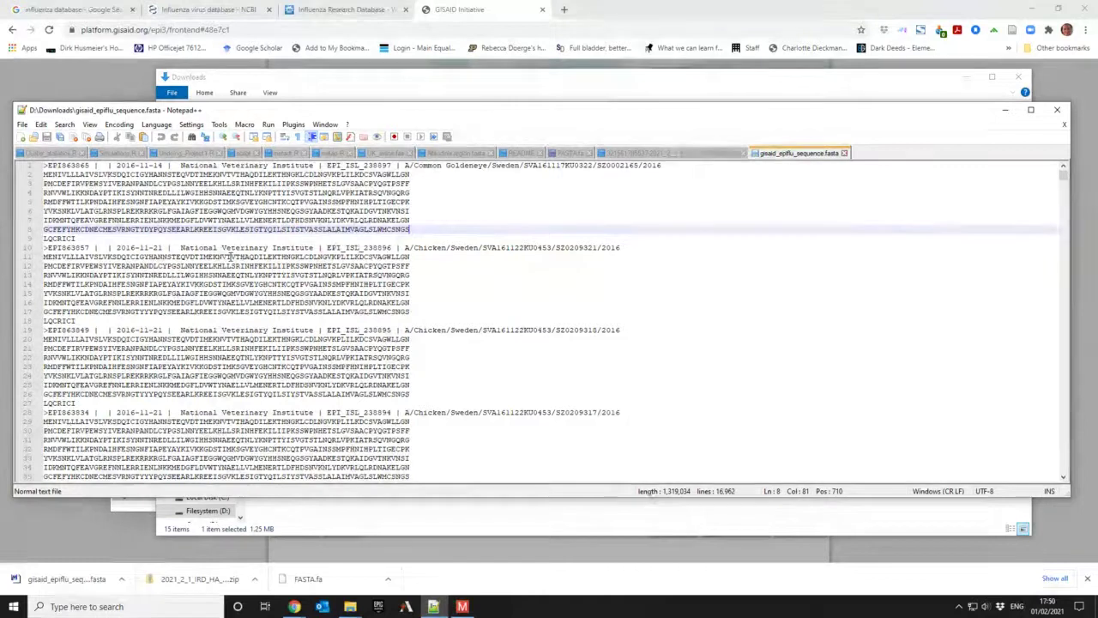
scroll(409, 320, down, 3)
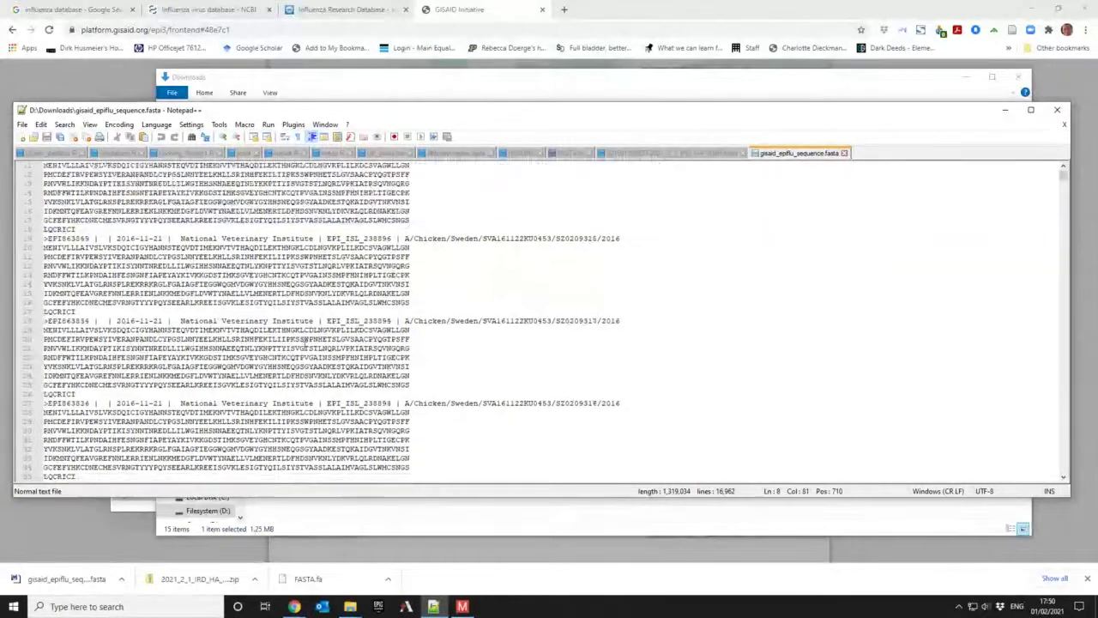
Step: Select line 28's isolate name, then scroll through the surrounding FASTA headers
drag(406, 320, 629, 319)
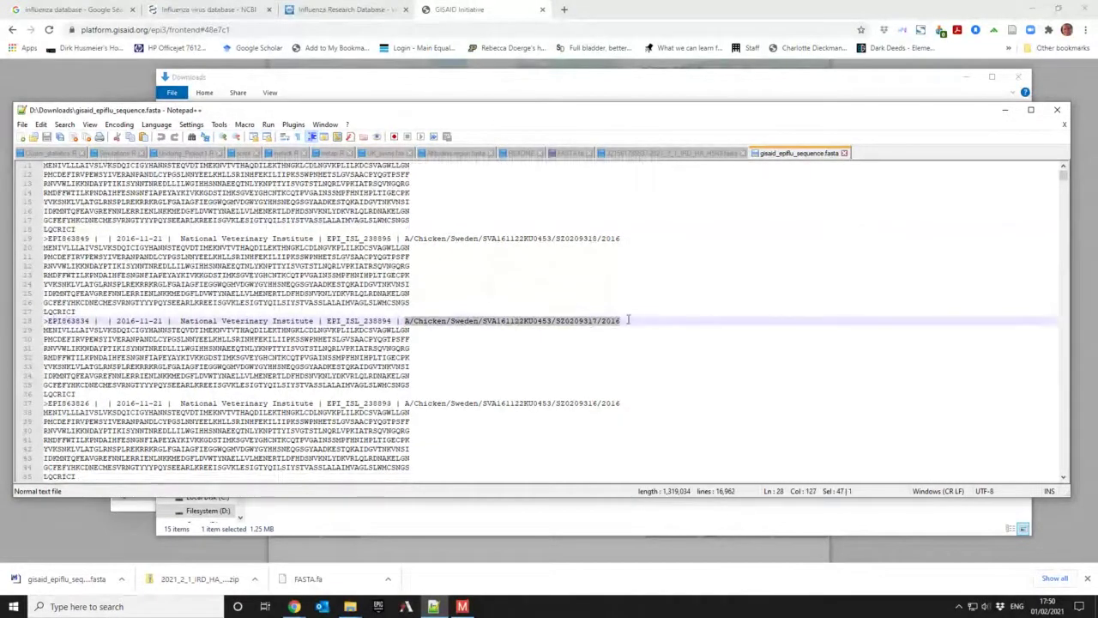
click(452, 321)
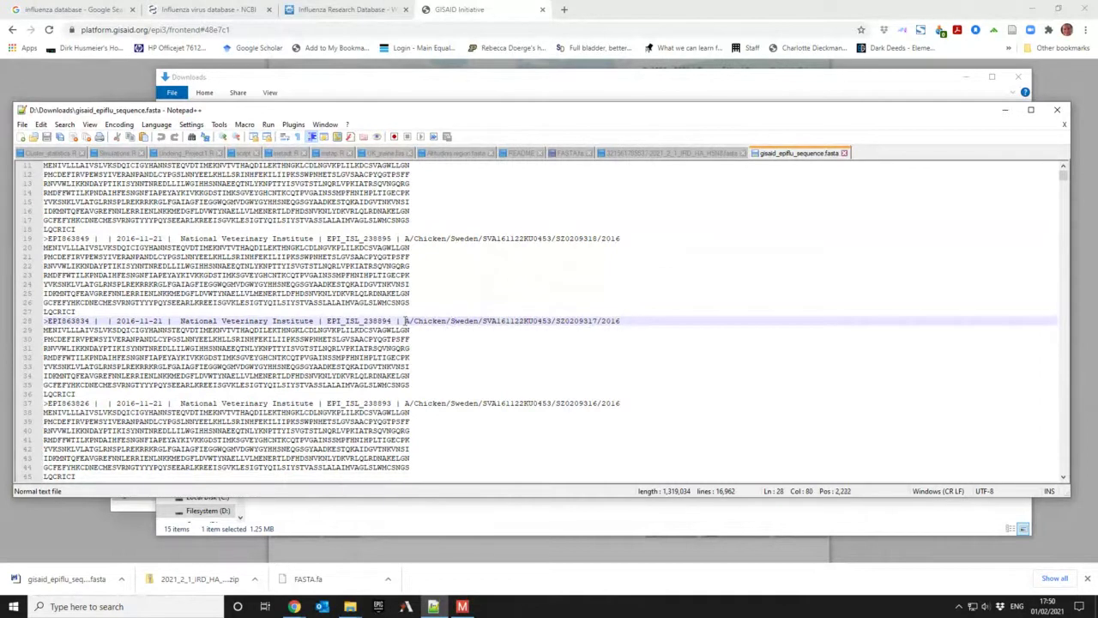
drag(407, 320, 623, 321)
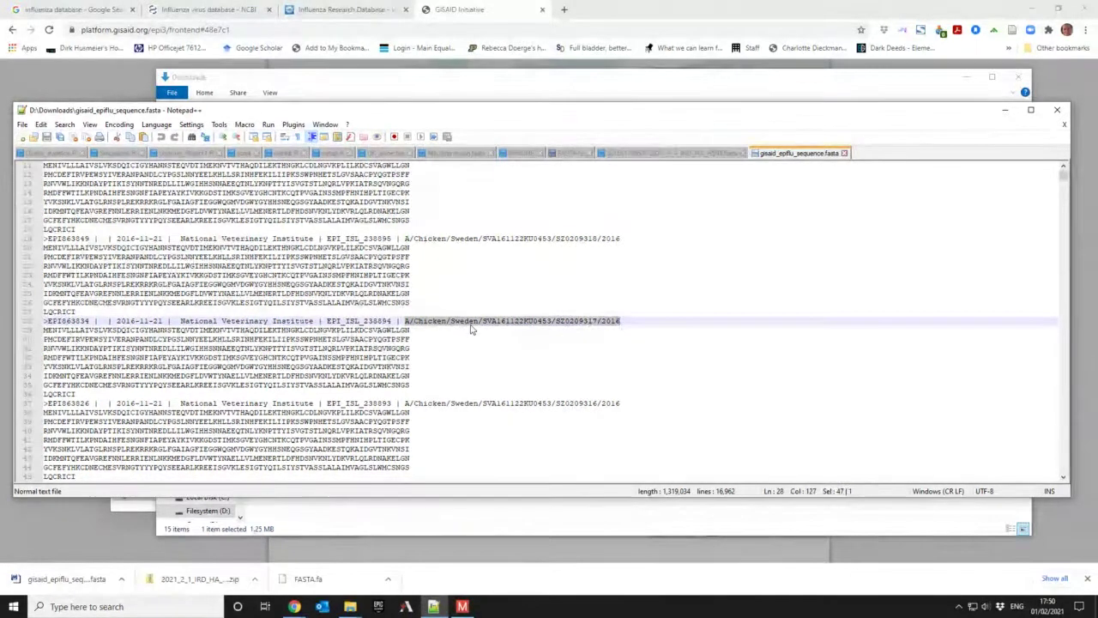
click(483, 356)
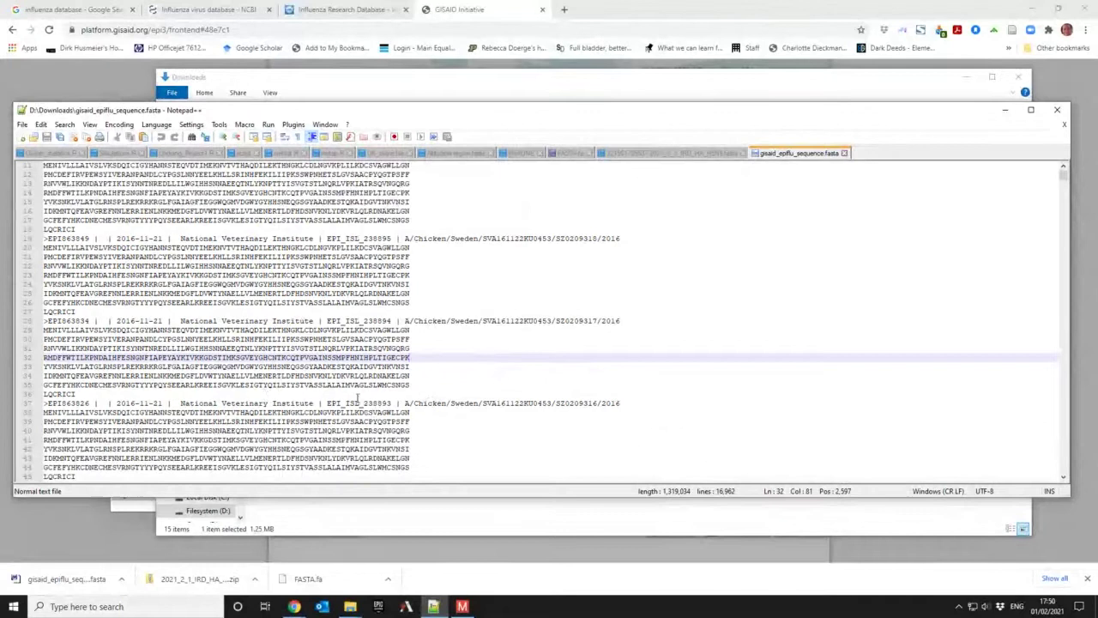
scroll(365, 412, up, 3)
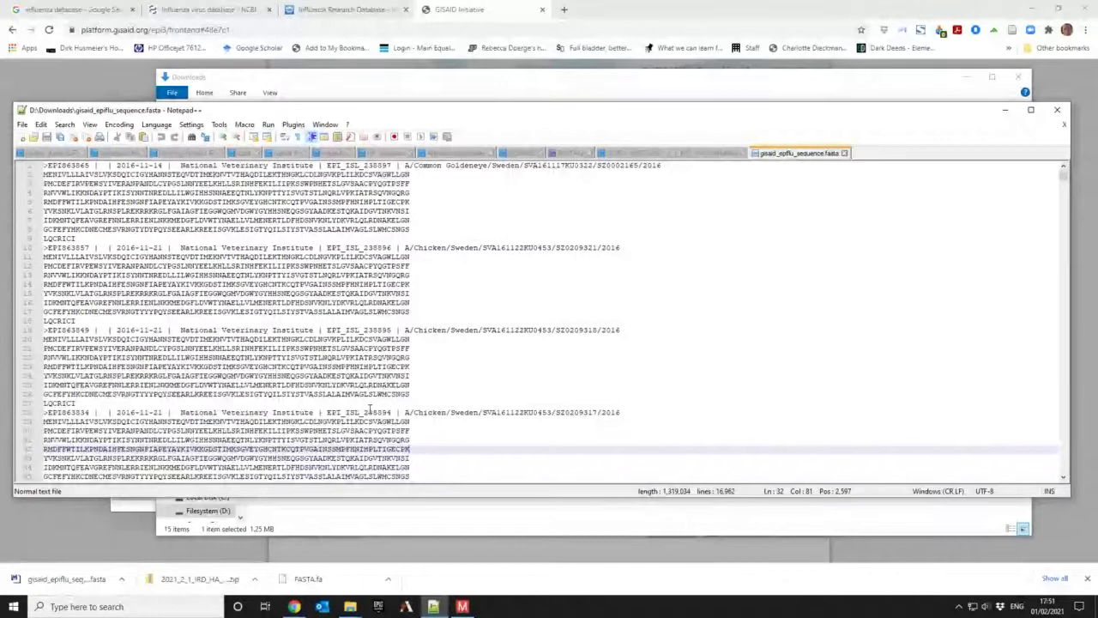
scroll(370, 411, down, 3)
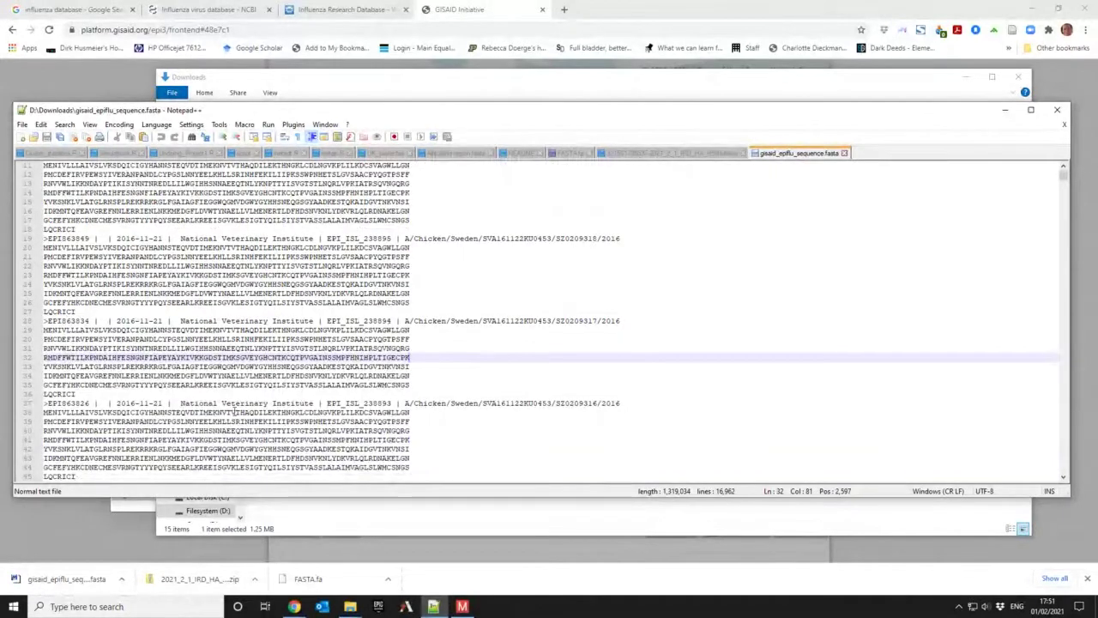
click(463, 607)
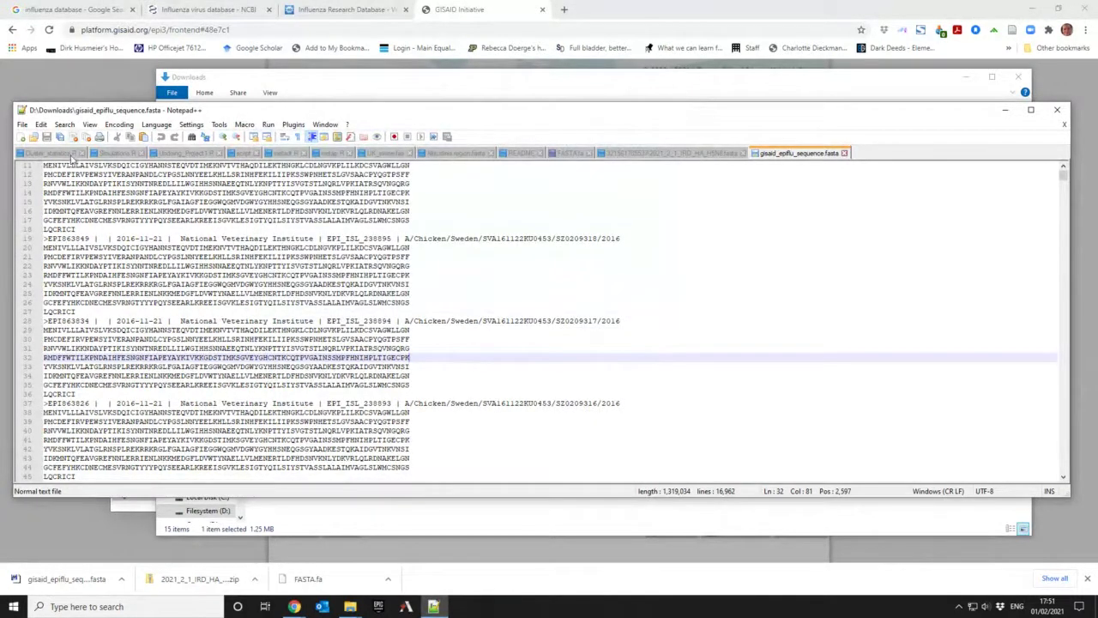
scroll(172, 328, up, 3)
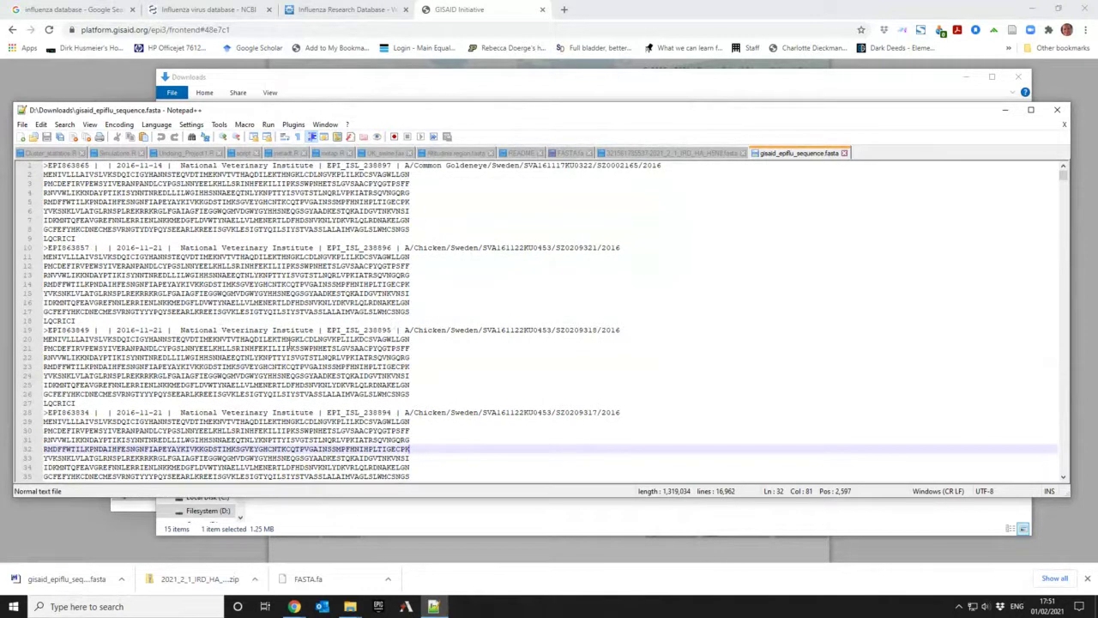
Step: Select the lab, EPI_ISL_238894, date 2016-11-21 and isolate name, then scroll to line 271
drag(181, 248, 325, 247)
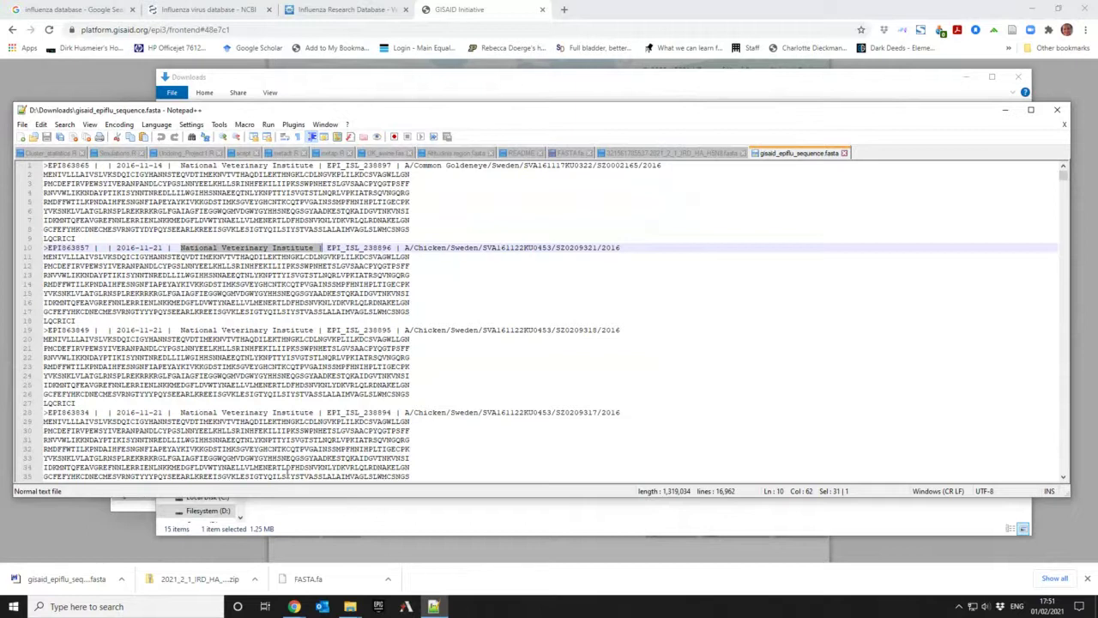
drag(328, 413, 400, 413)
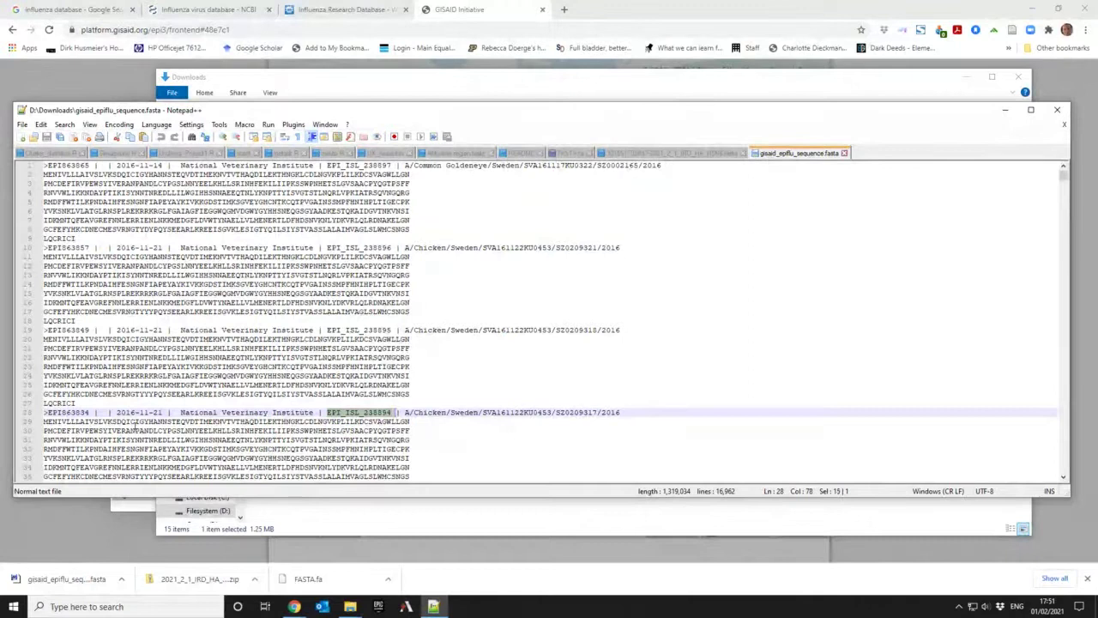
drag(115, 412, 158, 414)
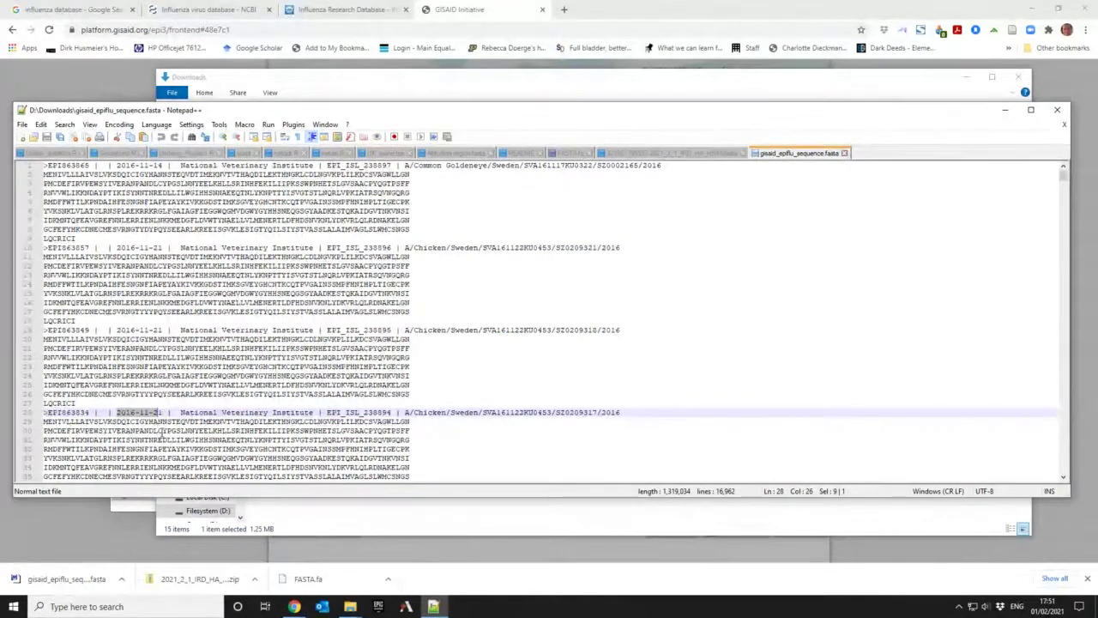
drag(407, 412, 620, 412)
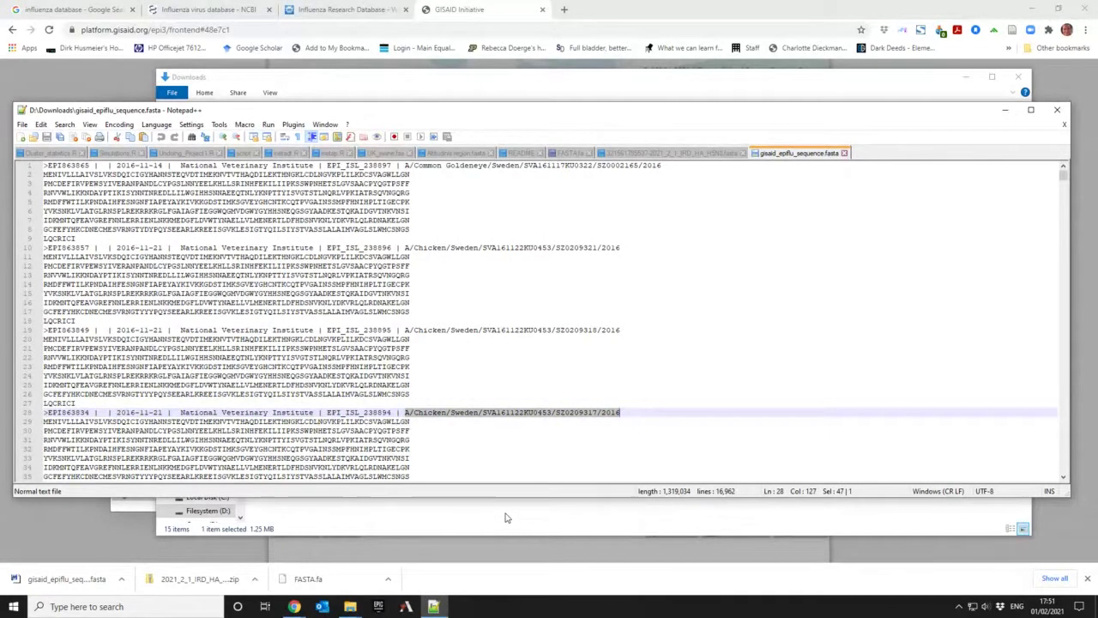
scroll(498, 452, down, 13)
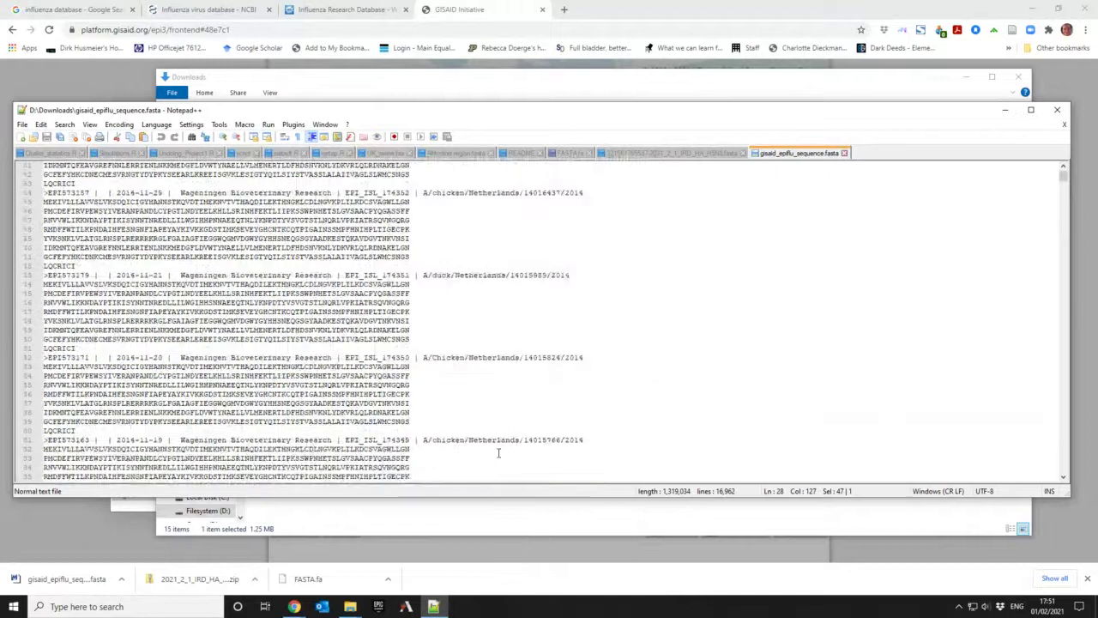
scroll(498, 453, down, 20)
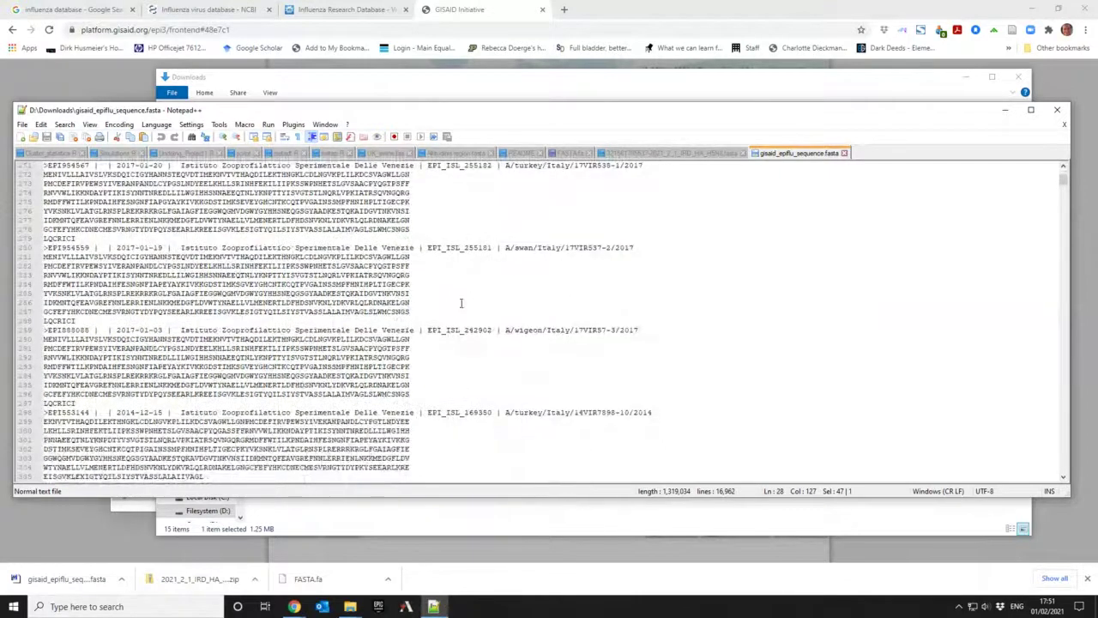